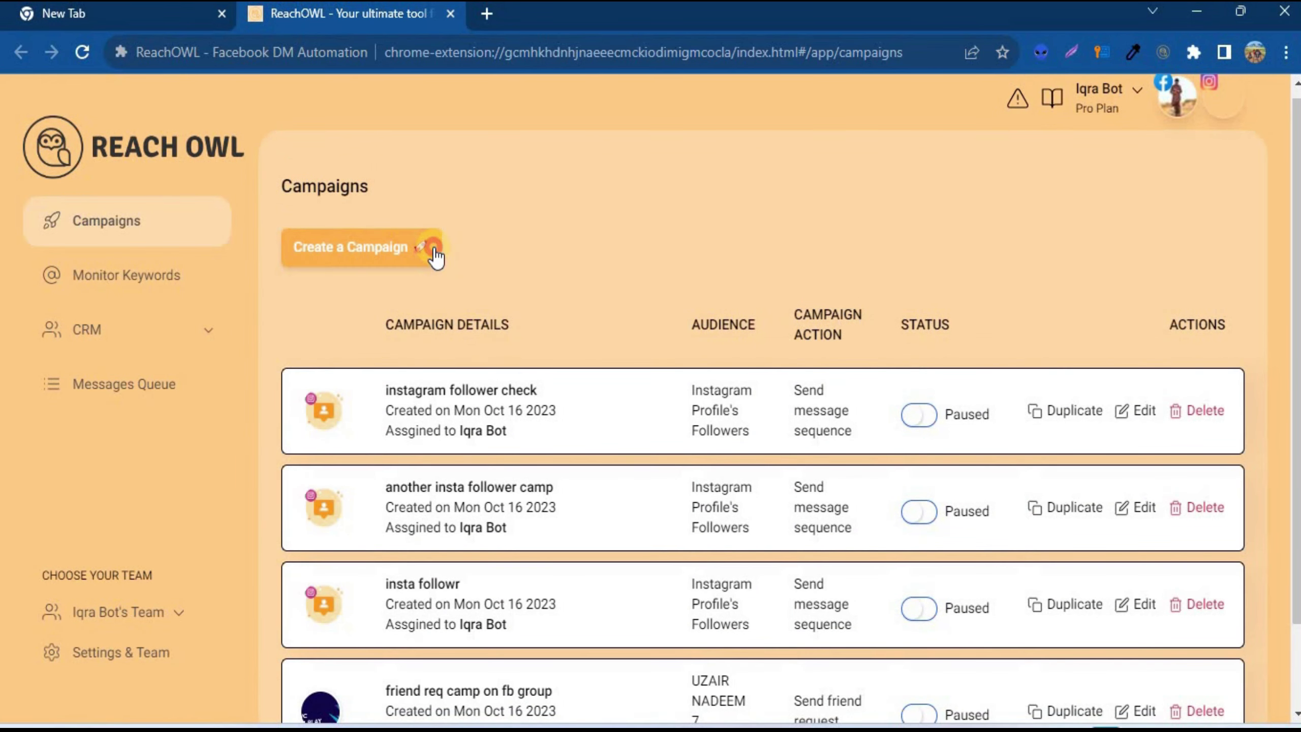
Start a new campaign targeting members of the ReachOwl Community Facebook group, reloading the group list first
click(435, 251)
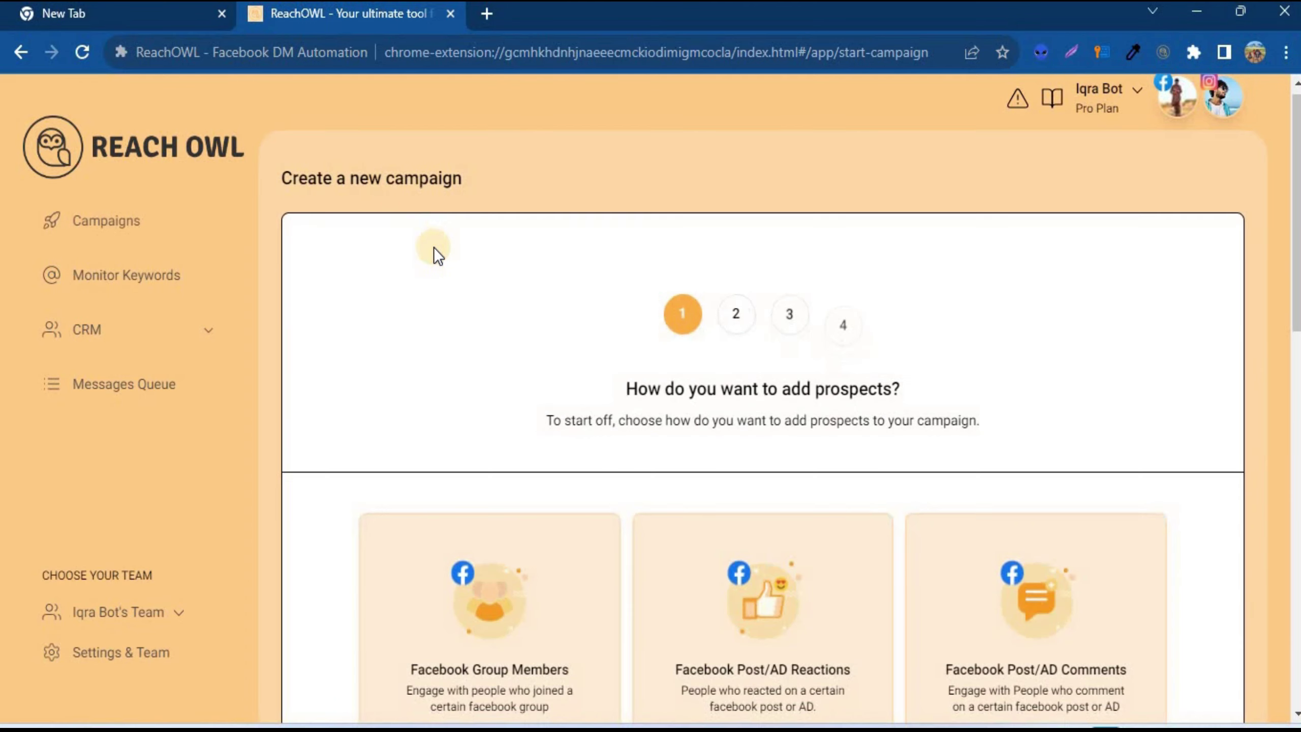
scroll(433, 247, down, 2)
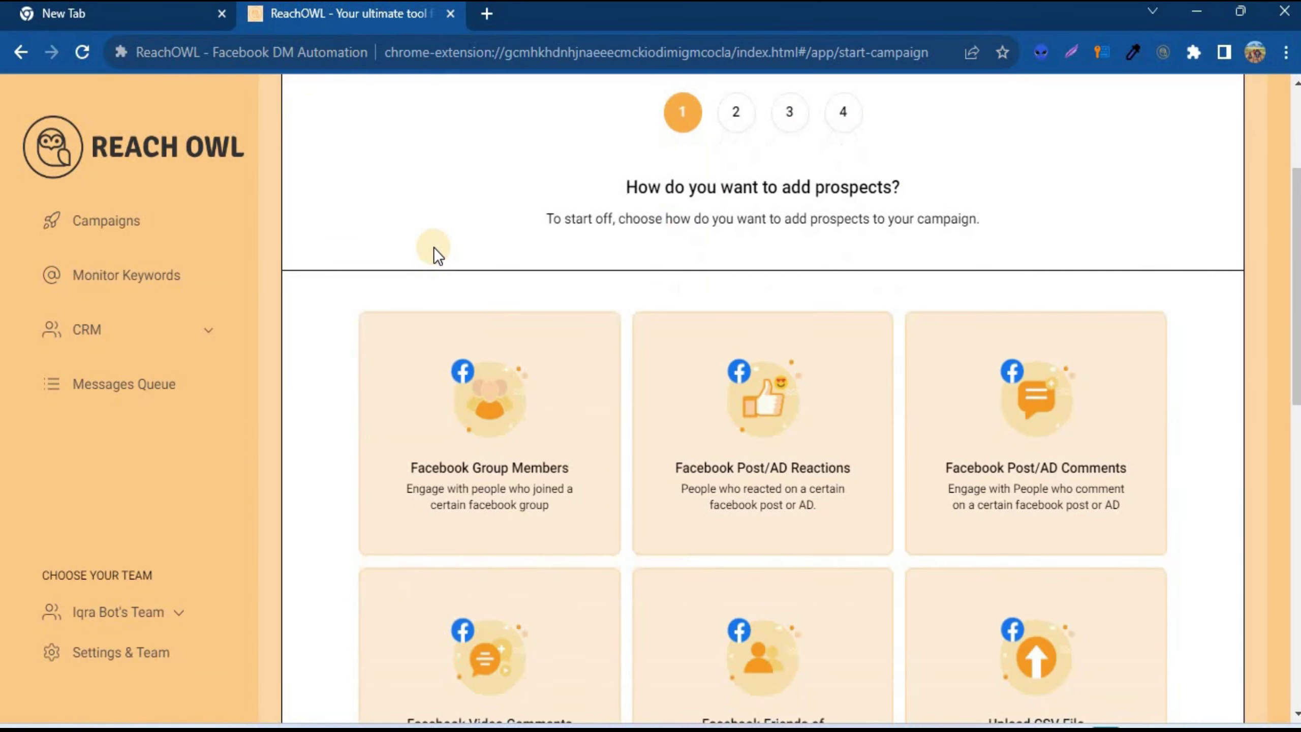
click(540, 428)
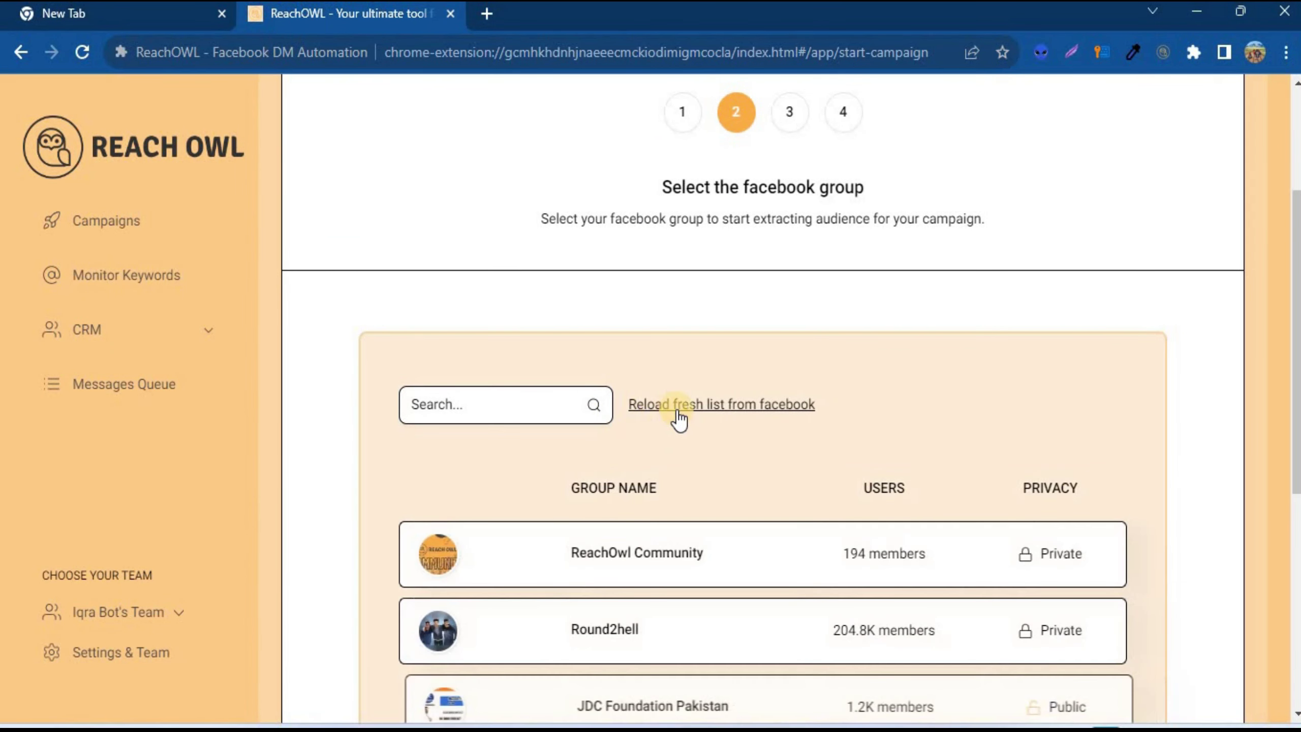
click(695, 406)
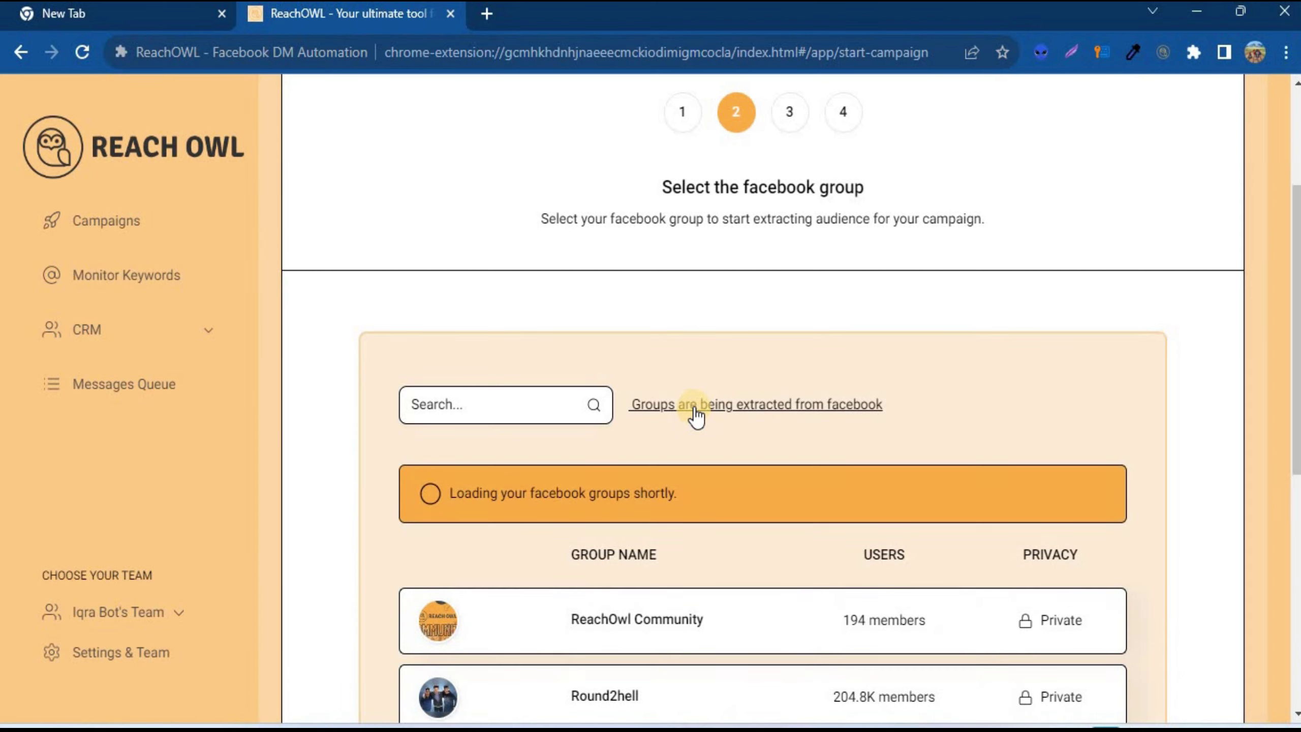
scroll(695, 416, down, 1)
click(726, 454)
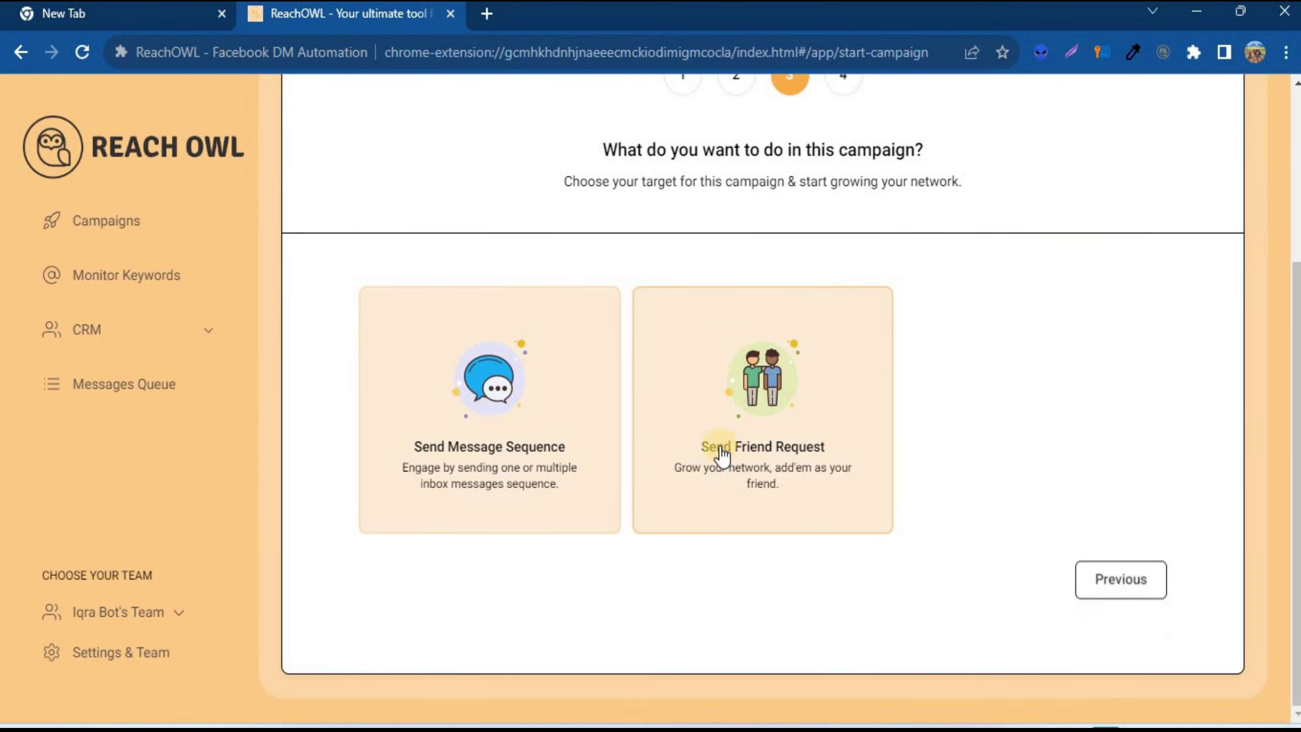
Choose Send Message Sequence, then begin renaming 'Untitled Campaign' to 'With Group Admin Camp'
click(556, 400)
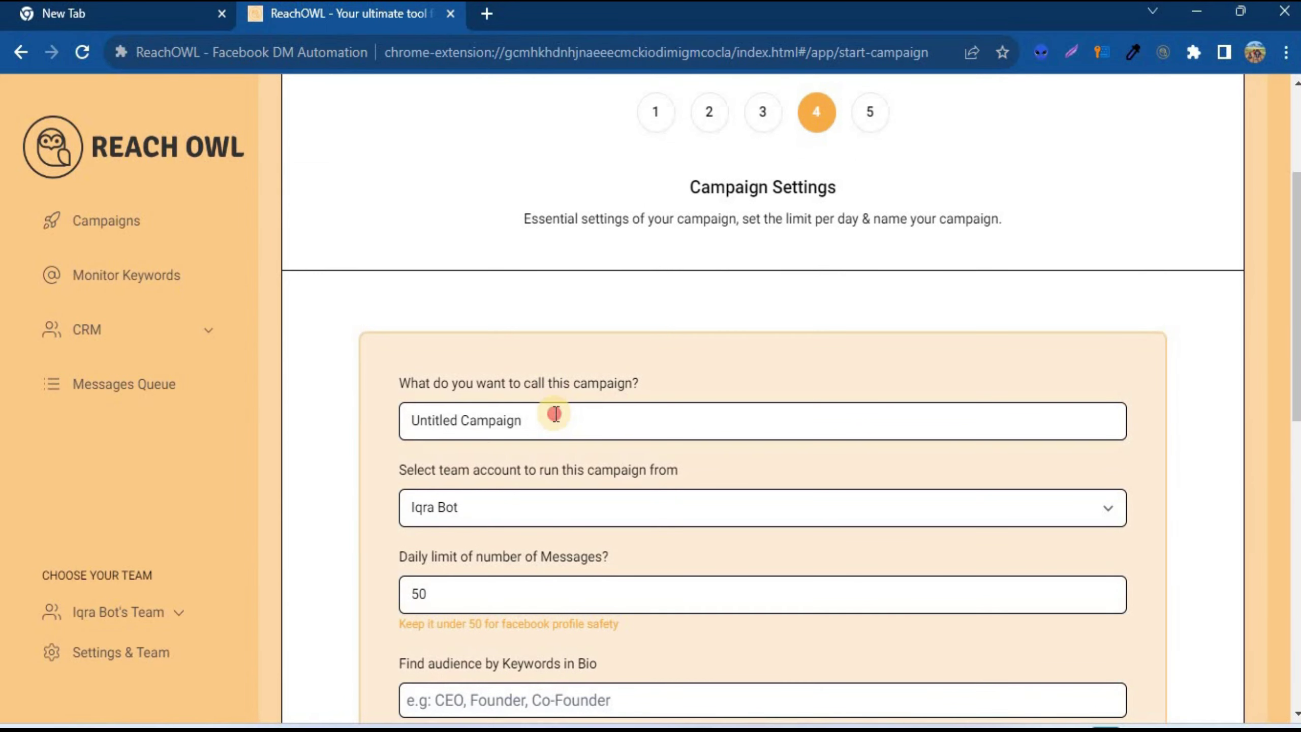
click(555, 414)
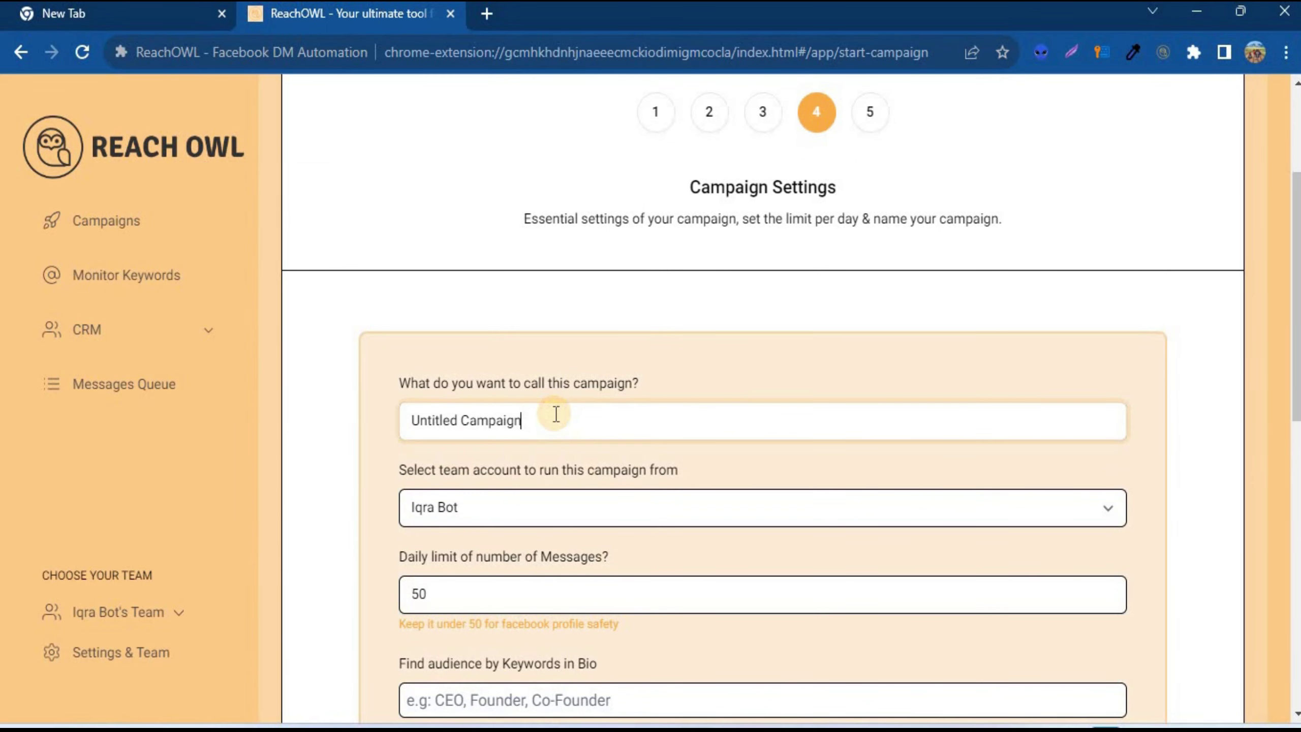
text(With Group Admin Camp)
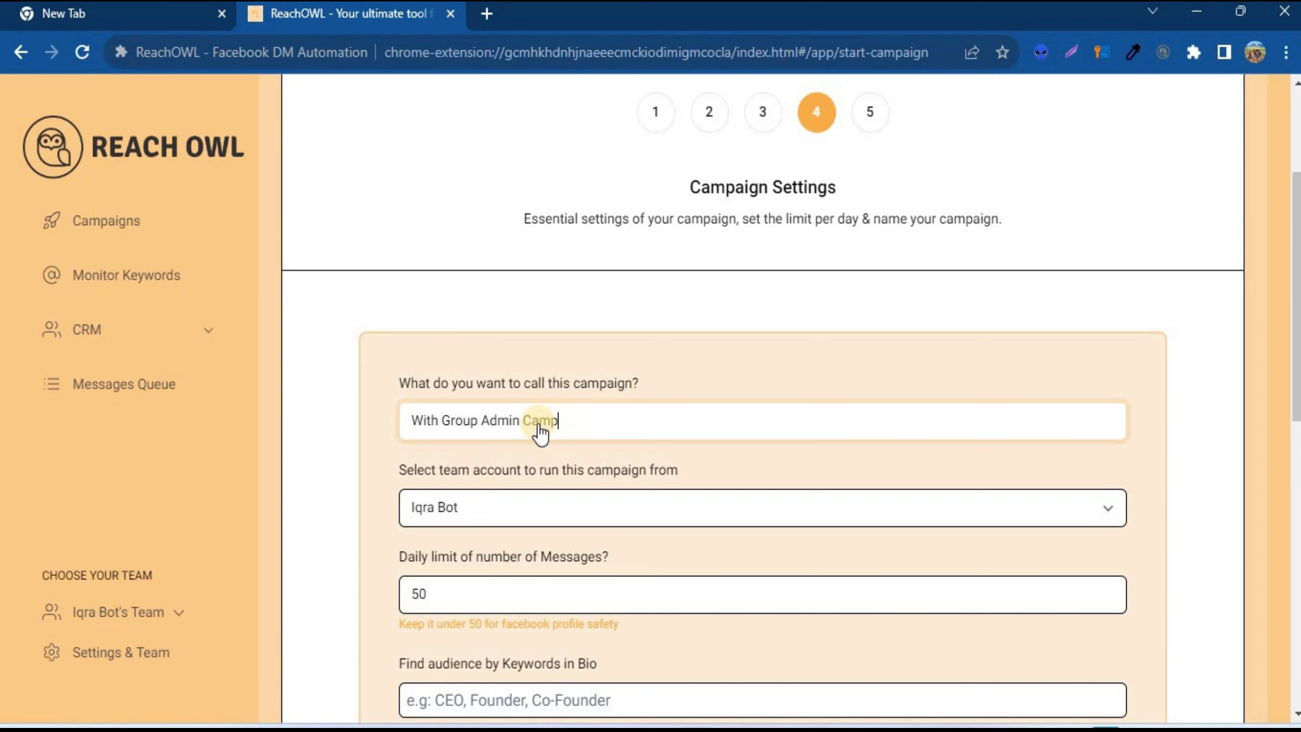
scroll(540, 433, down, 2)
scroll(529, 439, down, 2)
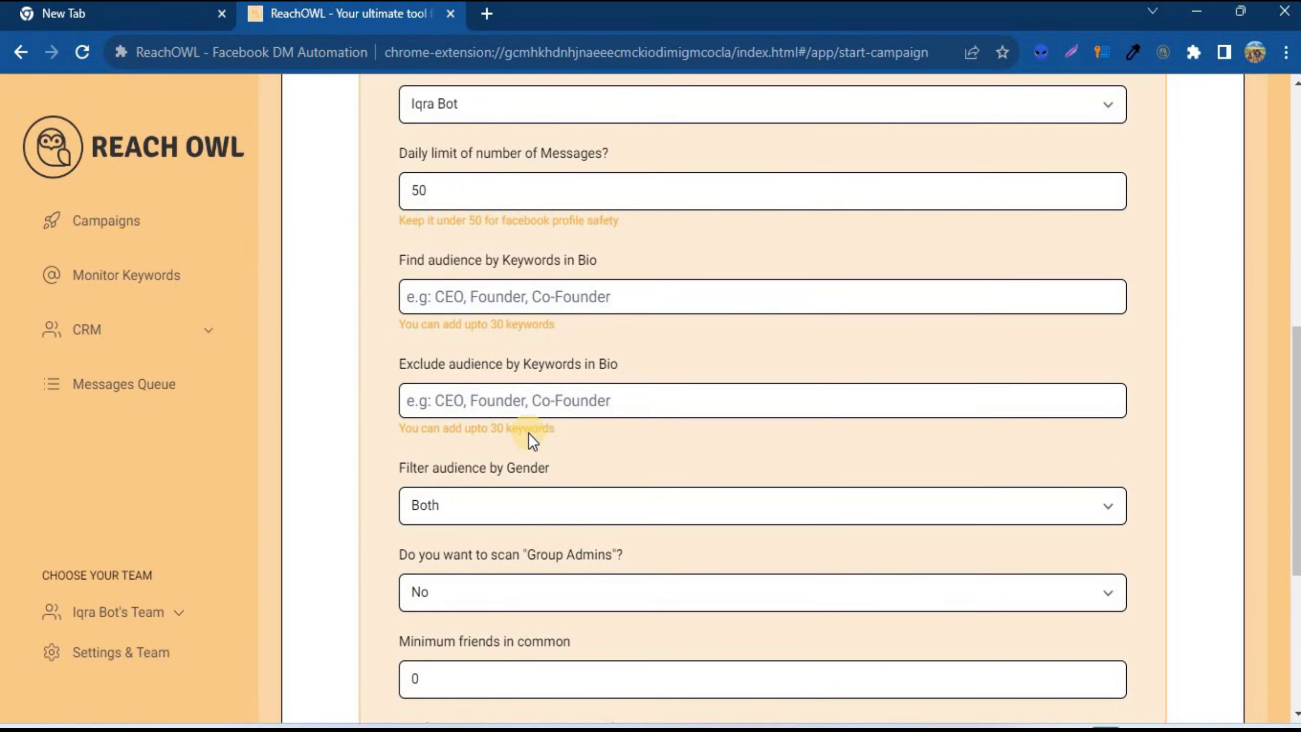
scroll(529, 433, down, 1)
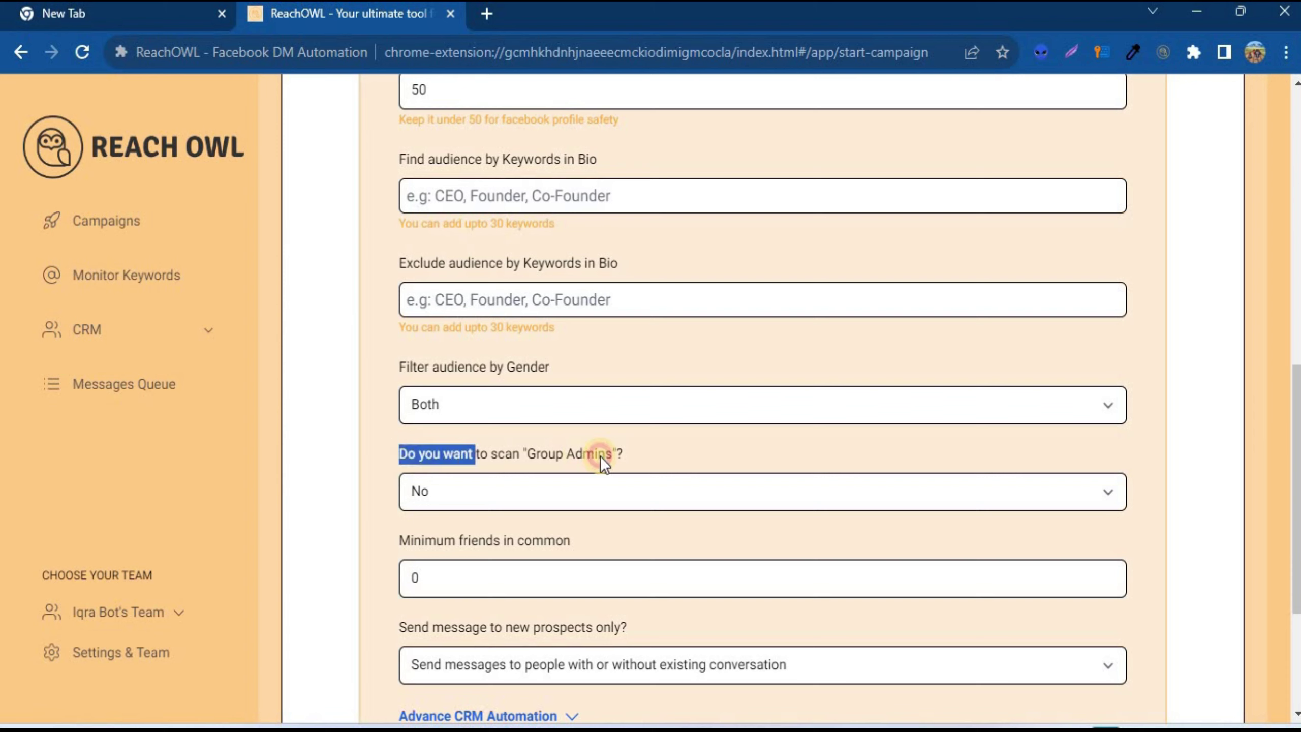
Set 'Do you want to scan Group Admins?' to Yes
click(638, 461)
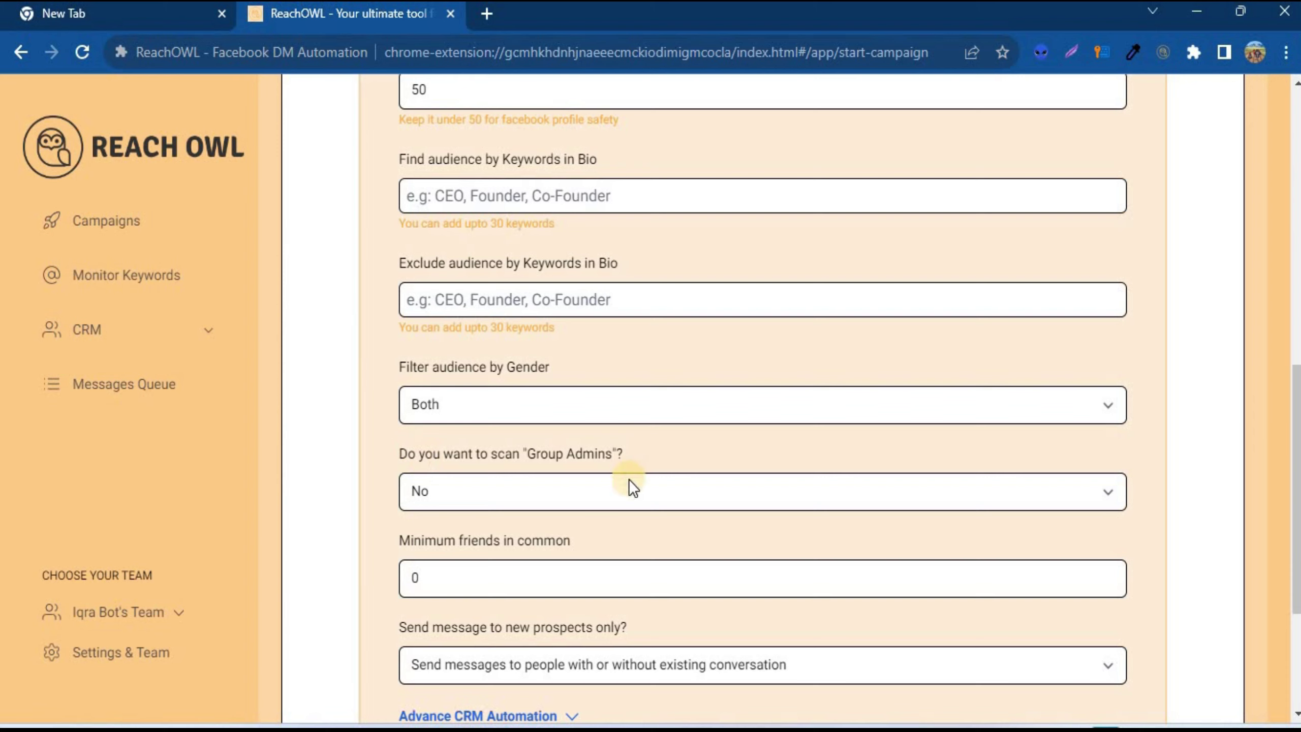
click(626, 491)
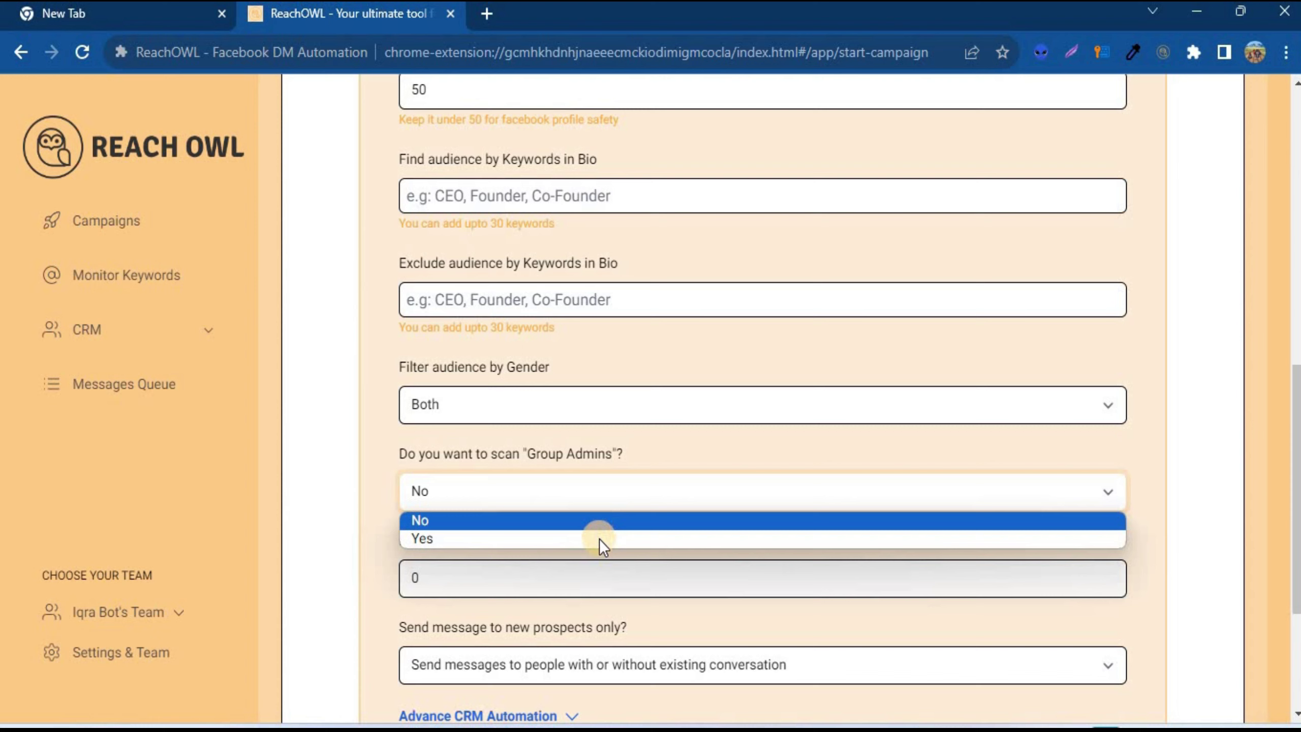
click(599, 540)
scroll(596, 545, down, 2)
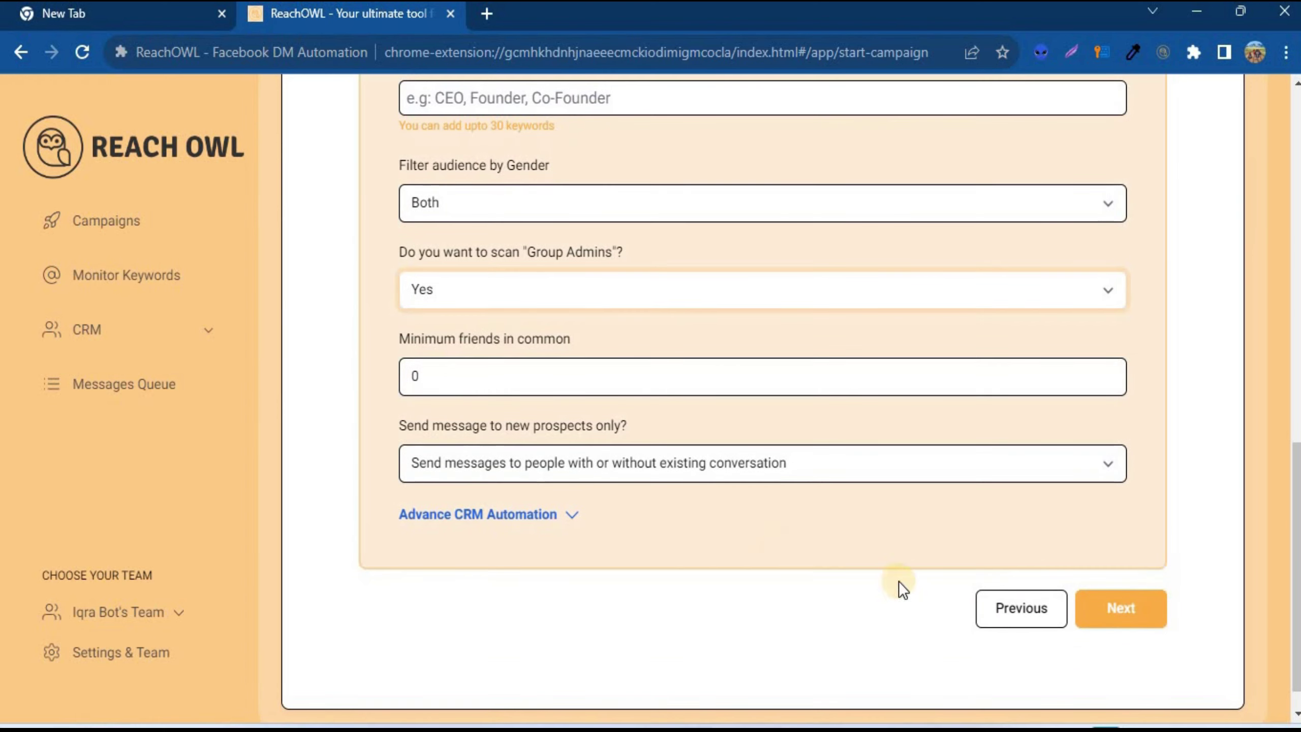
Make the {{name}} greeting the first message, then save and start the campaign
click(1122, 610)
text(Hey {{name}},)
click(561, 357)
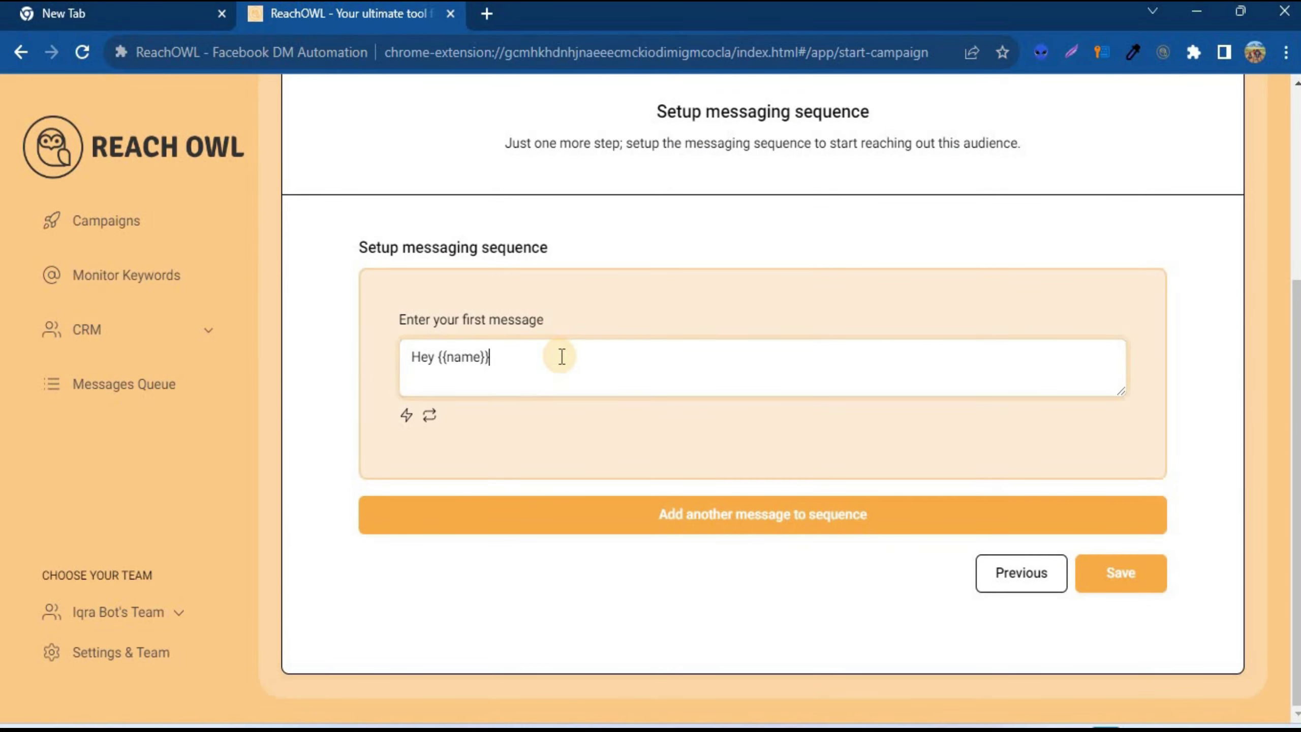
key(ctrl+v)
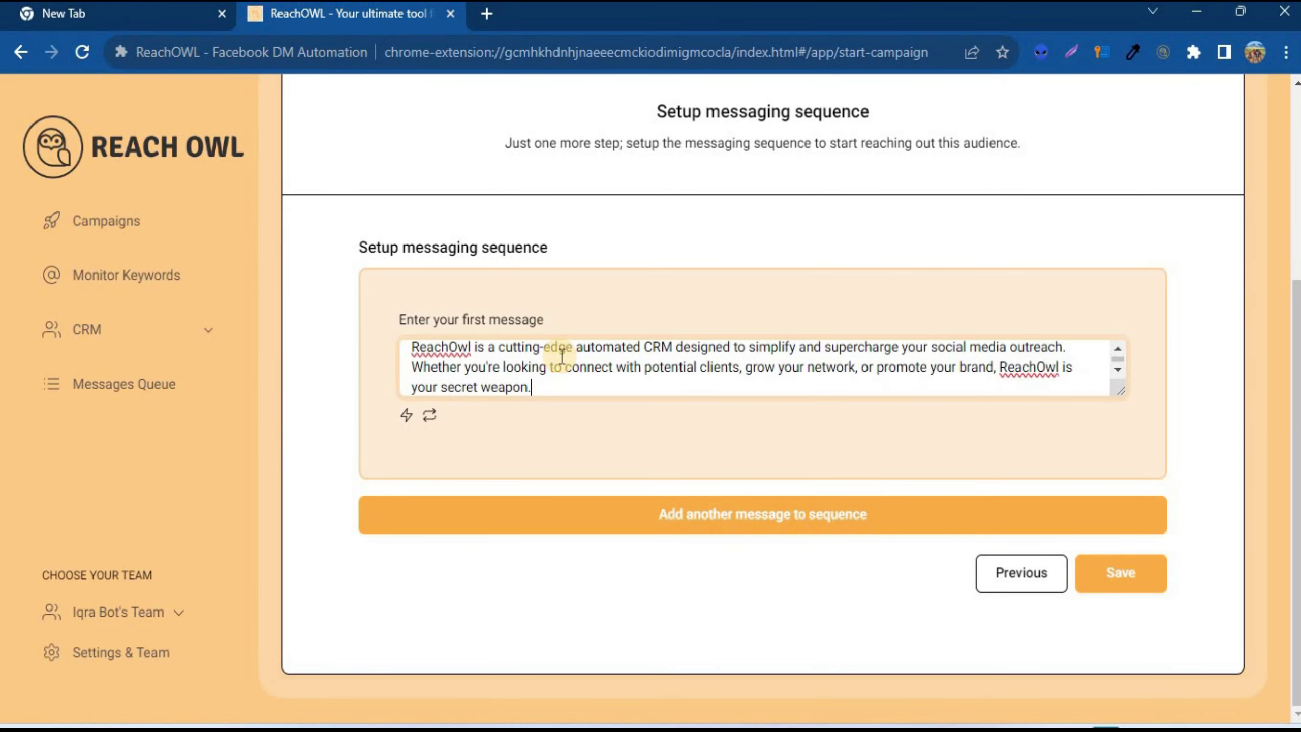
key(ctrl+z)
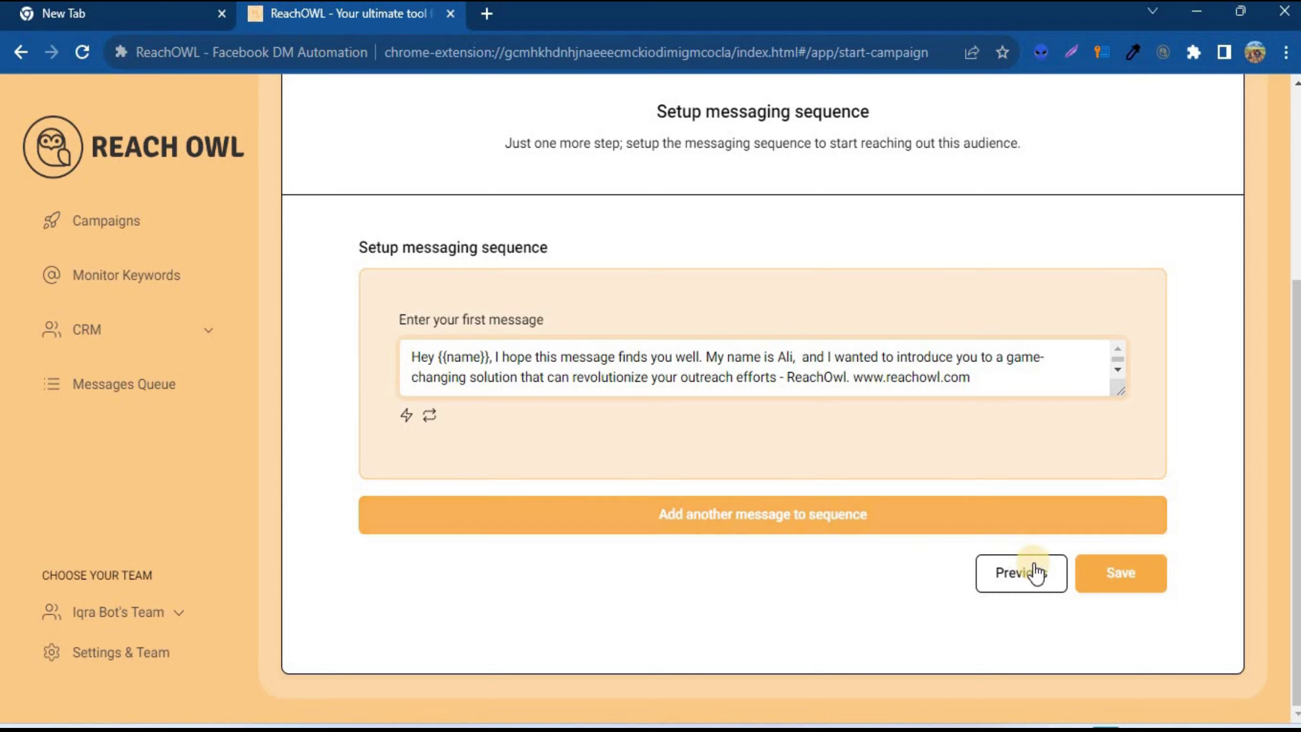
click(1114, 596)
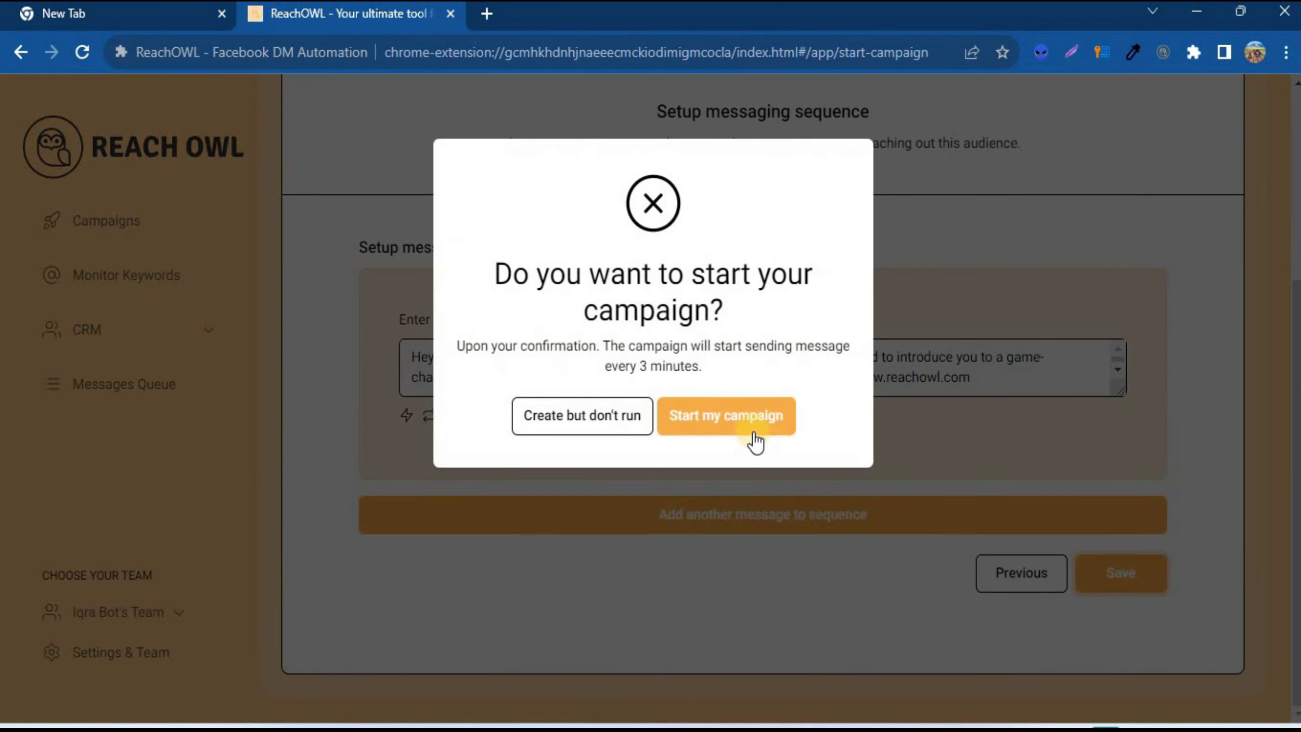
click(751, 431)
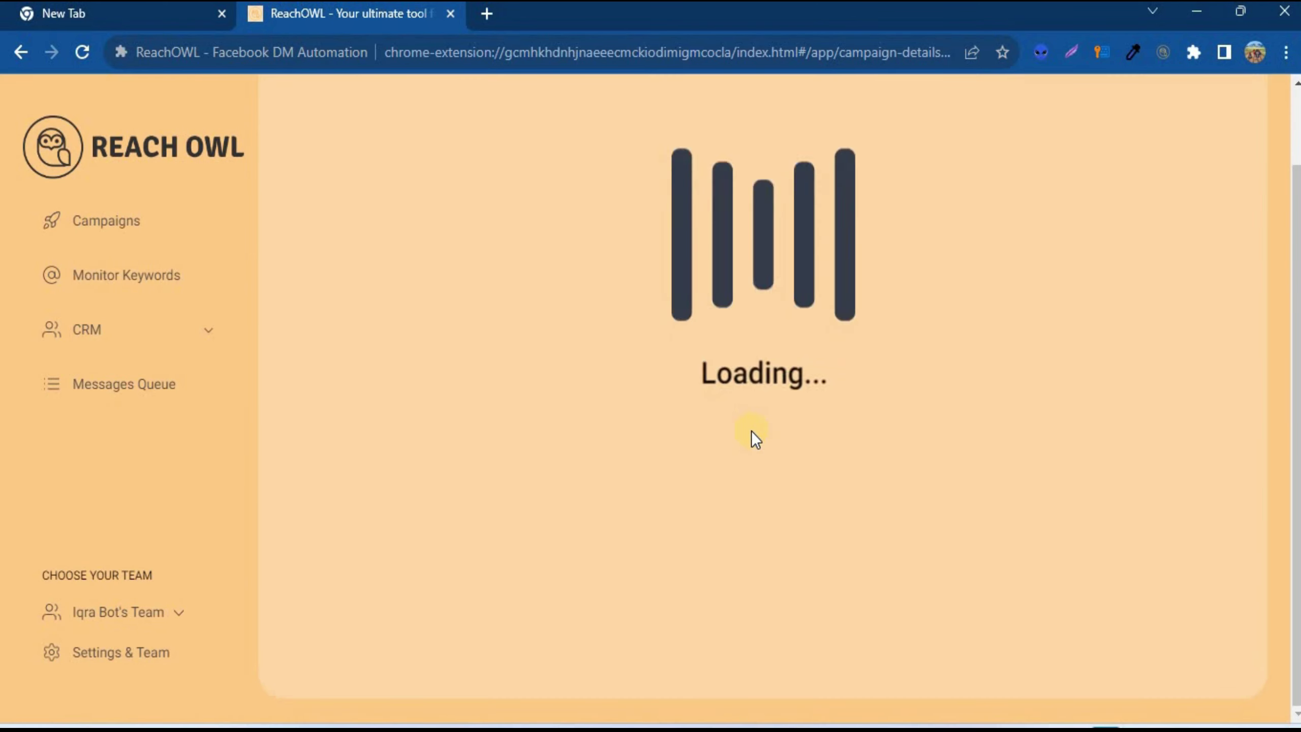